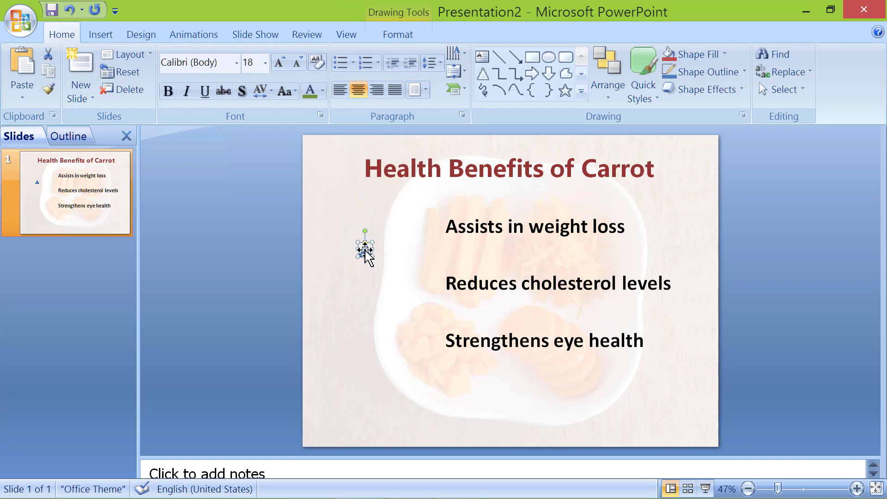
- Set the small triangle's rotation to 90° so it points right
{"action": "right_click", "coordinate": [365, 249]}
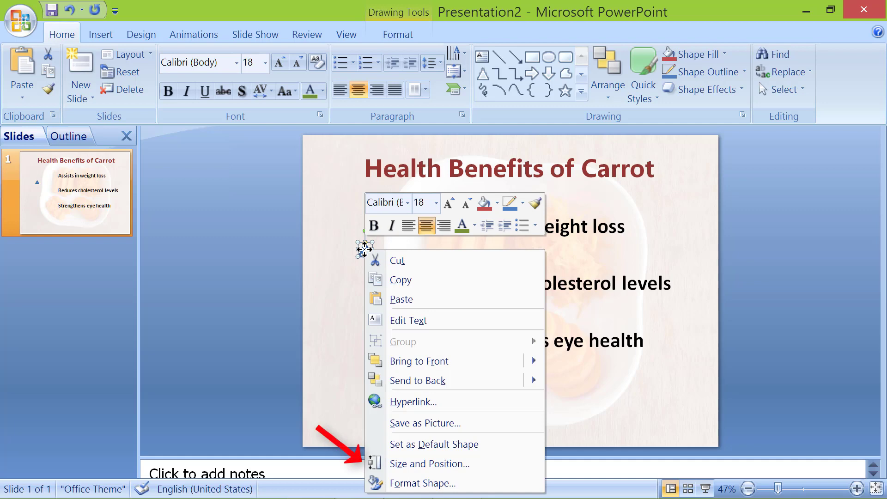
{"action": "left_click", "coordinate": [414, 464]}
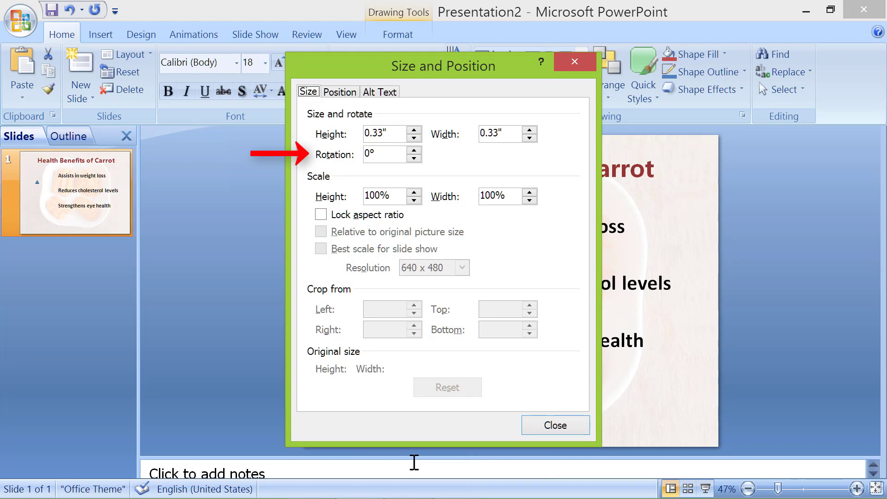
{"action": "left_click", "coordinate": [388, 157]}
{"action": "double_click", "coordinate": [387, 157]}
{"action": "type", "text": "90"}
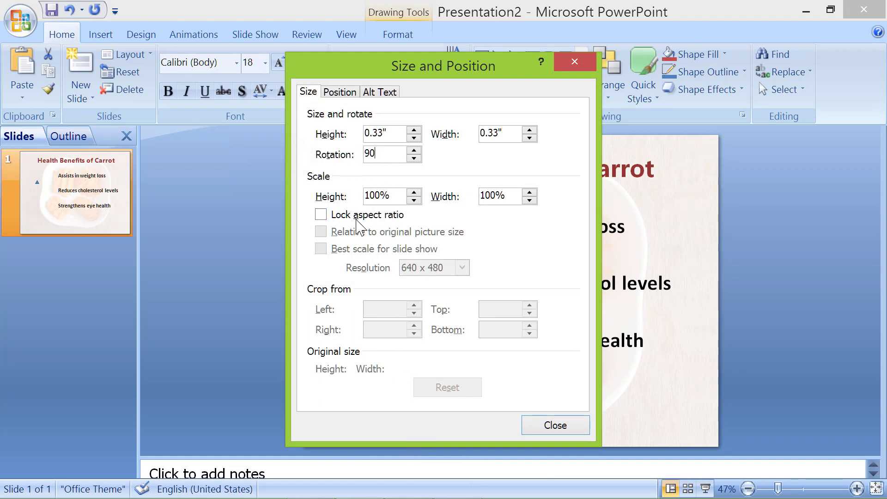
{"action": "left_click", "coordinate": [531, 427]}
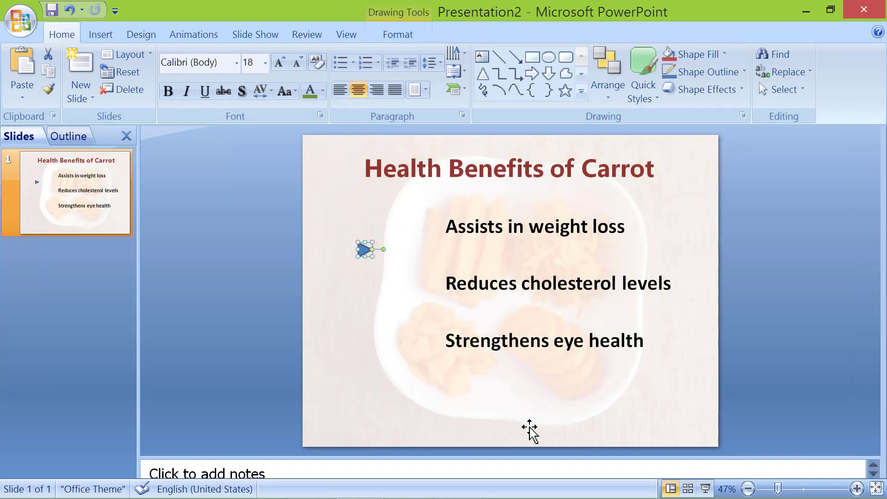
- Duplicate the triangle with Ctrl+D and select all the copies
{"action": "left_click_drag", "start_coordinate": [529, 430], "coordinate": [525, 424]}
{"action": "key", "text": "ctrl+d"}
{"action": "key", "text": "ctrl+d"}
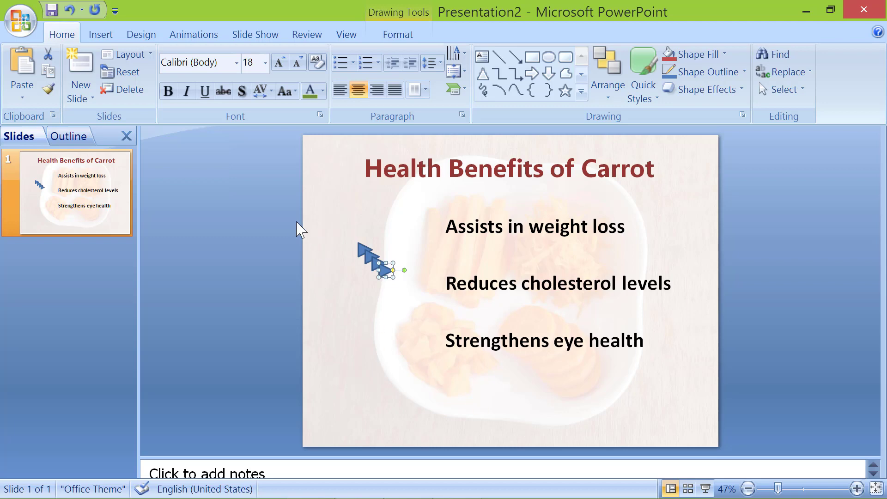
{"action": "left_click_drag", "start_coordinate": [287, 215], "coordinate": [423, 323]}
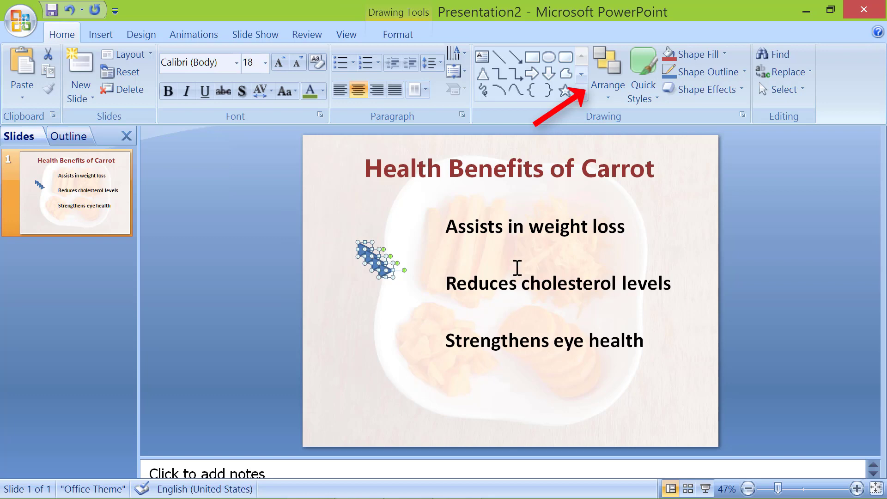
- Align the triangle copies center and middle so they stack exactly
{"action": "left_click", "coordinate": [607, 90]}
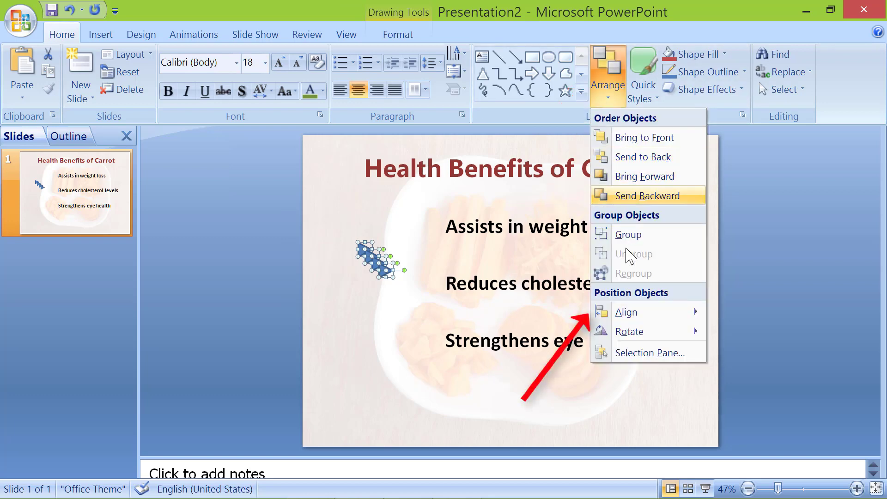
{"action": "left_click", "coordinate": [600, 312]}
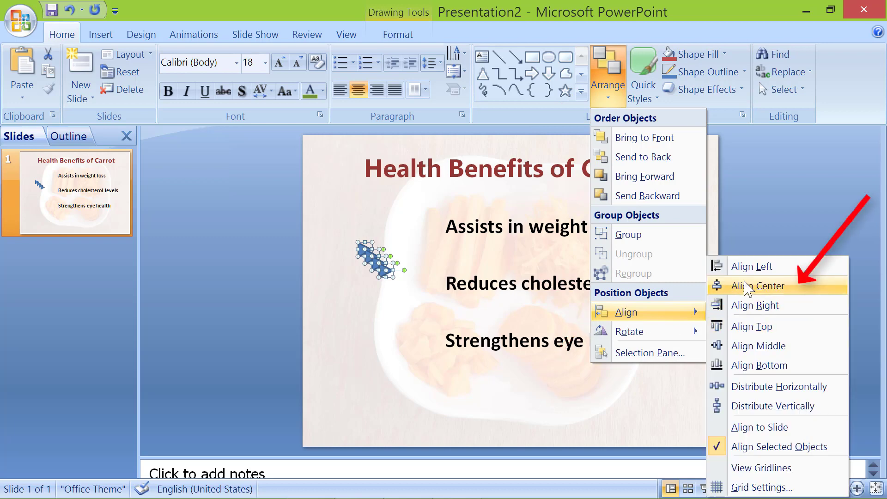
{"action": "left_click", "coordinate": [741, 286]}
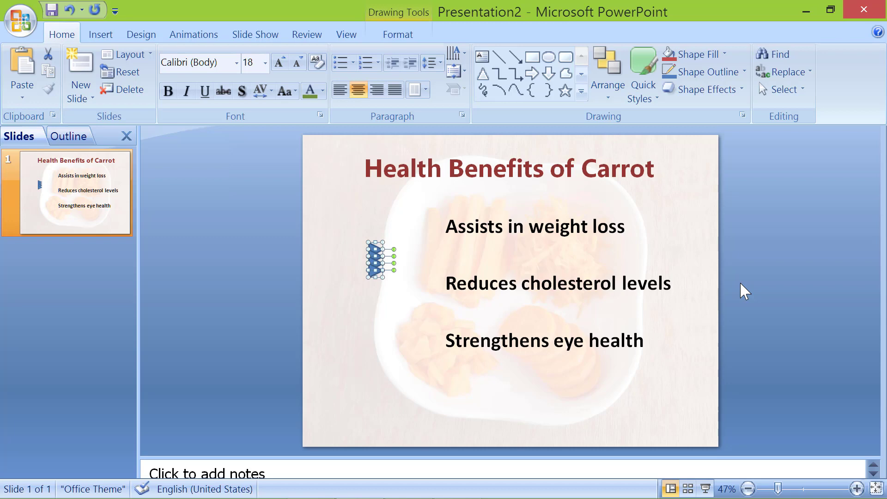
{"action": "left_click", "coordinate": [615, 83]}
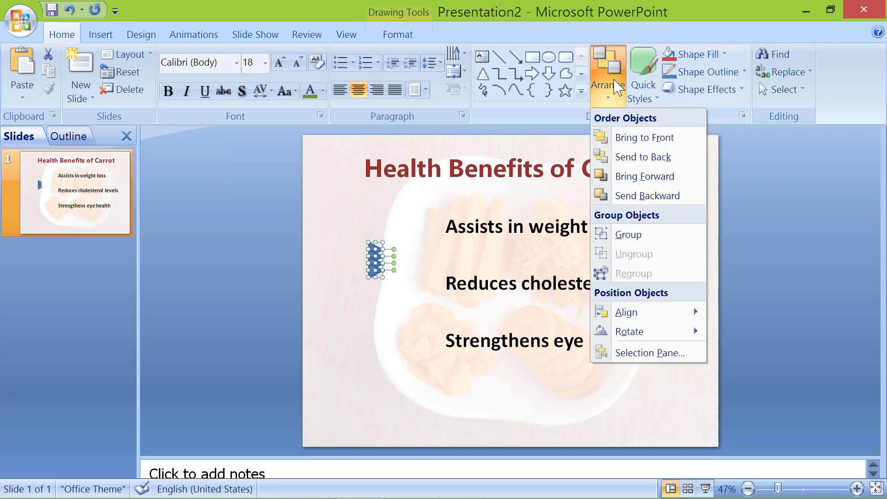
{"action": "mouse_move", "coordinate": [625, 313]}
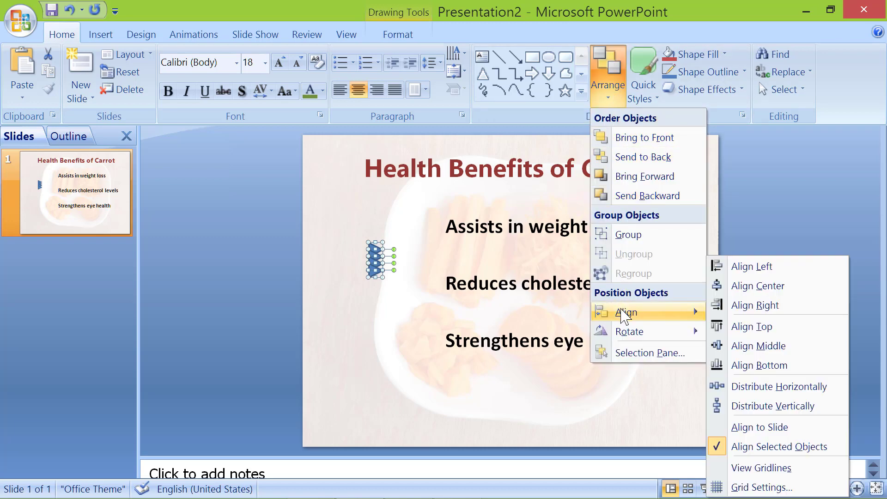
{"action": "left_click", "coordinate": [747, 347]}
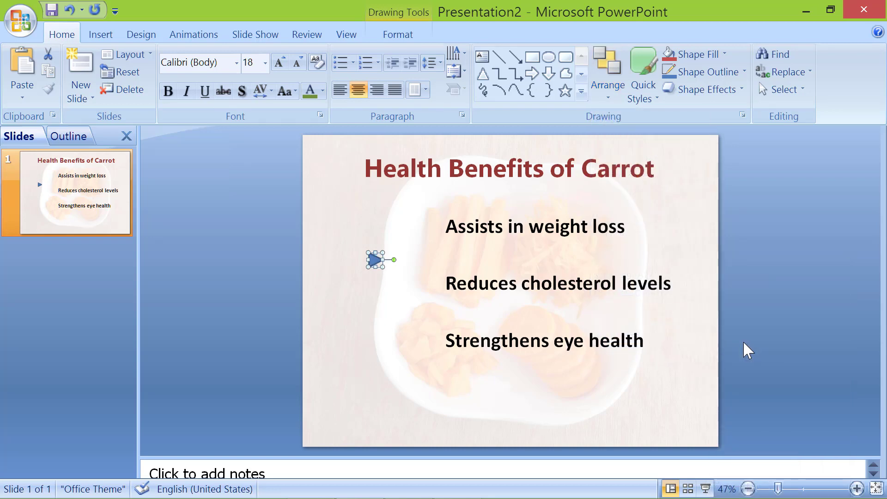
- Place triangles beside weight loss, cholesterol and eye health bullets, plus one left of the slide
{"action": "left_click_drag", "start_coordinate": [375, 258], "coordinate": [425, 226]}
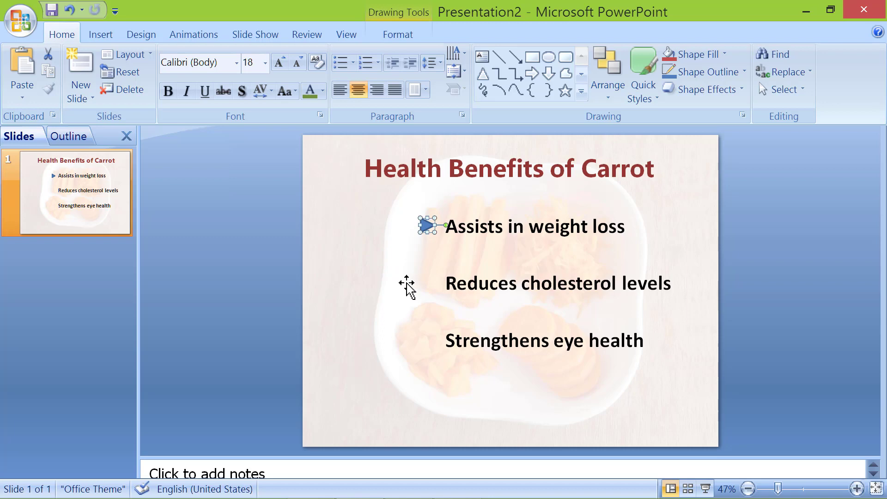
{"action": "left_click", "coordinate": [277, 299]}
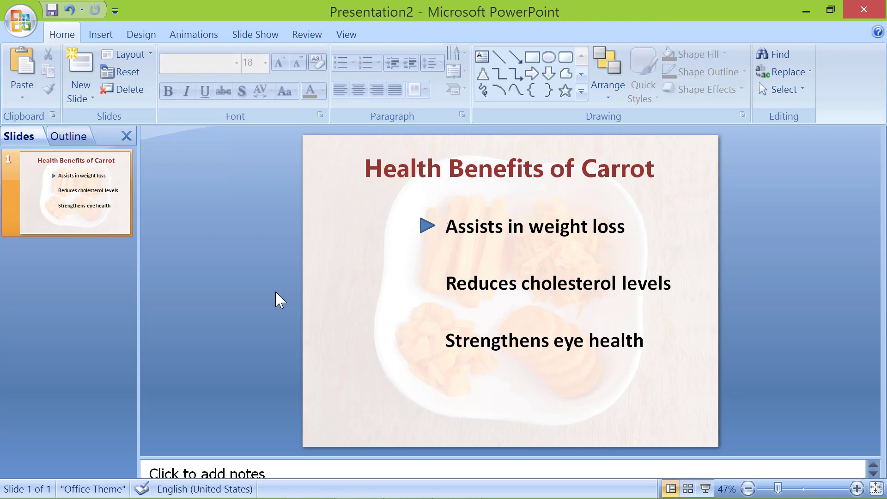
{"action": "left_click", "coordinate": [424, 227]}
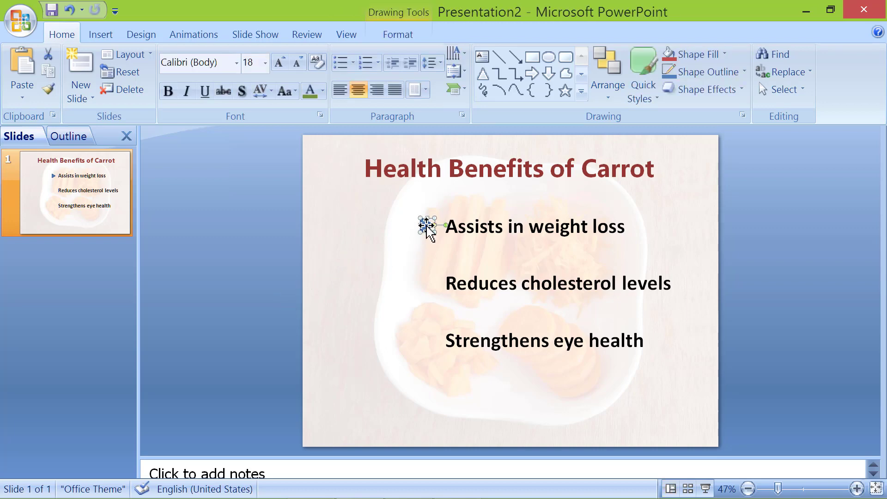
{"action": "left_click_drag", "start_coordinate": [344, 226], "coordinate": [296, 225]}
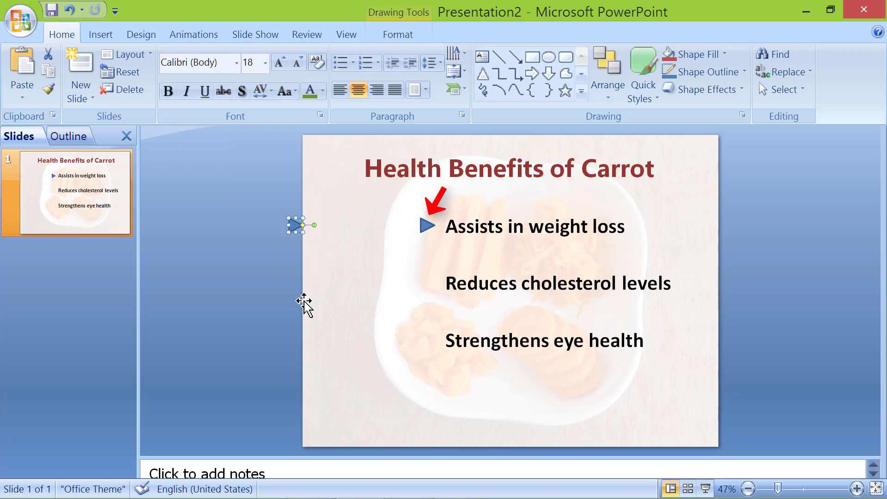
{"action": "left_click", "coordinate": [427, 226]}
{"action": "left_click_drag", "start_coordinate": [428, 229], "coordinate": [428, 283]}
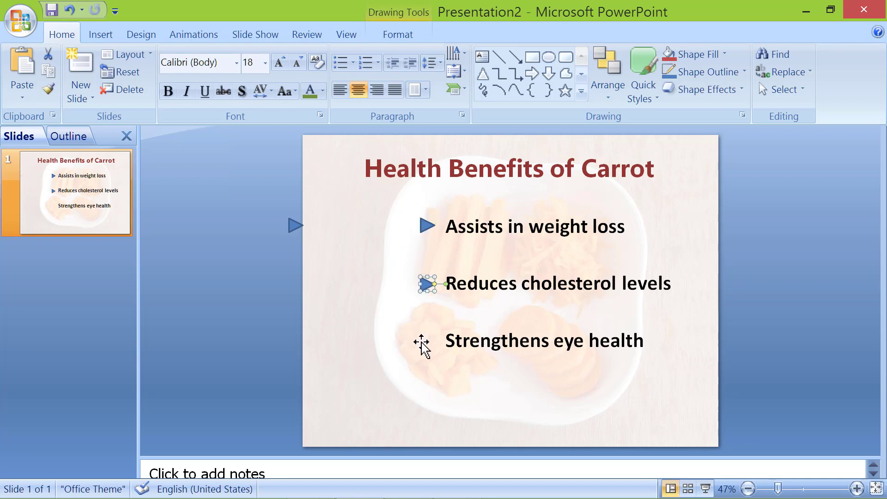
{"action": "left_click", "coordinate": [426, 225]}
{"action": "left_click_drag", "start_coordinate": [426, 226], "coordinate": [425, 340]}
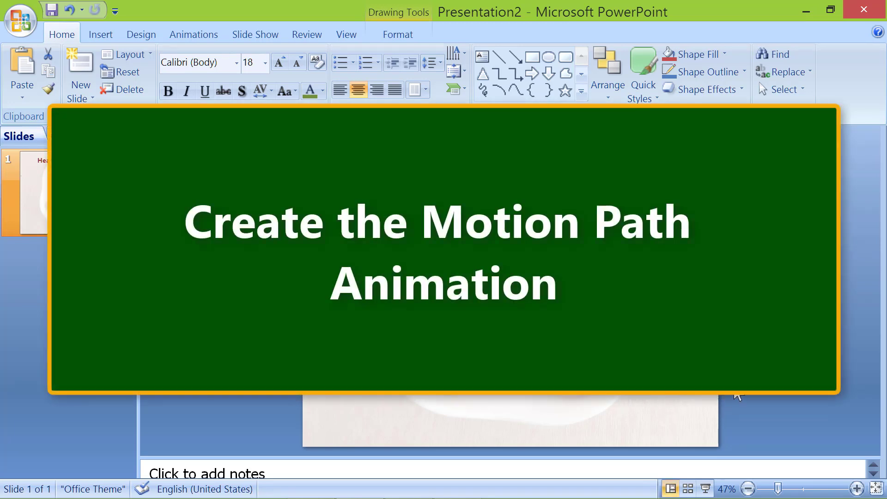
{"action": "left_click", "coordinate": [738, 396]}
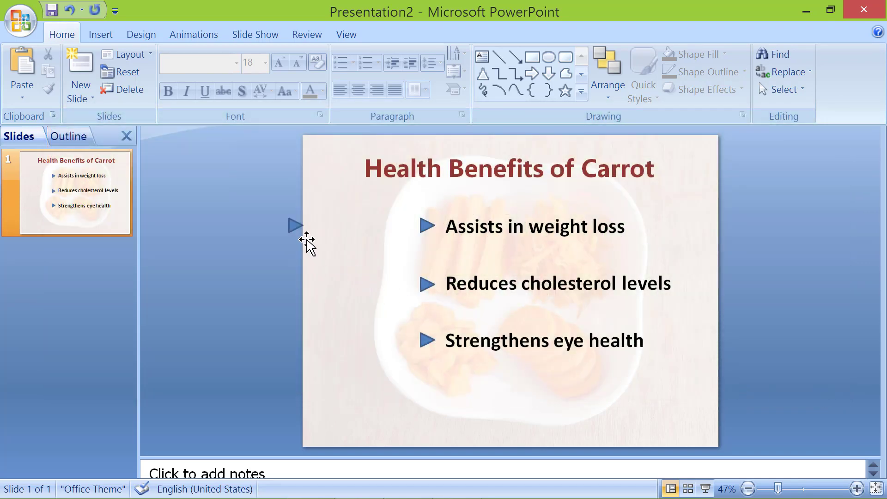
- Give the off-slide triangle a Right motion path ending beside 'Assists in weight loss'
{"action": "left_click", "coordinate": [296, 228]}
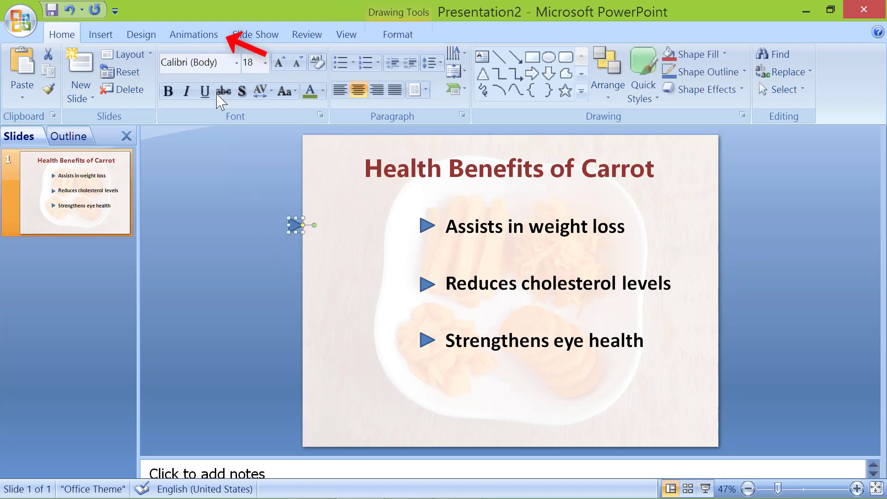
{"action": "left_click", "coordinate": [209, 37]}
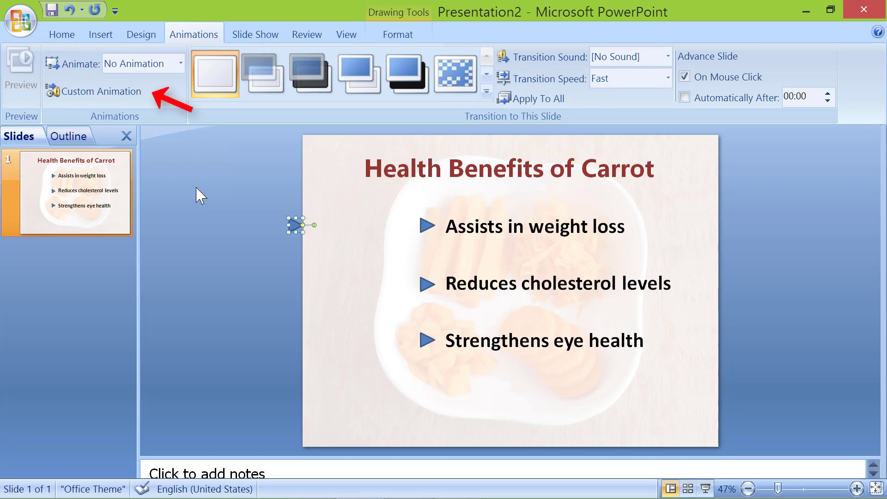
{"action": "left_click", "coordinate": [132, 92]}
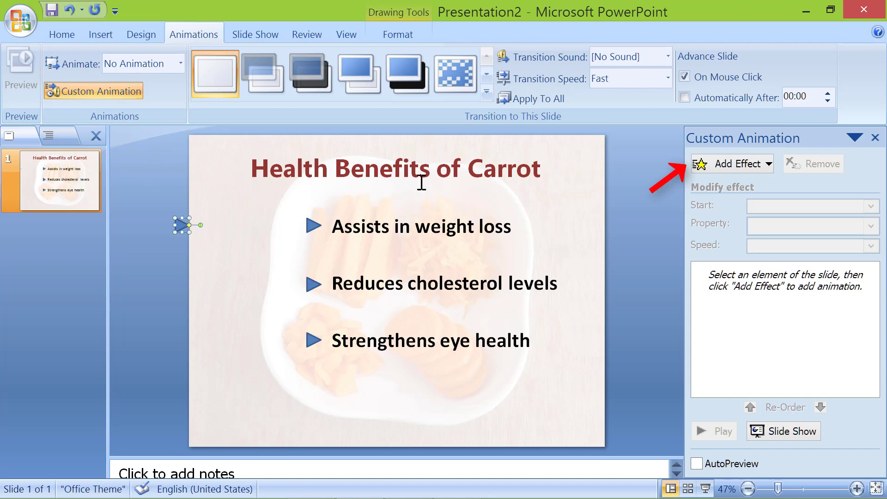
{"action": "left_click", "coordinate": [768, 165]}
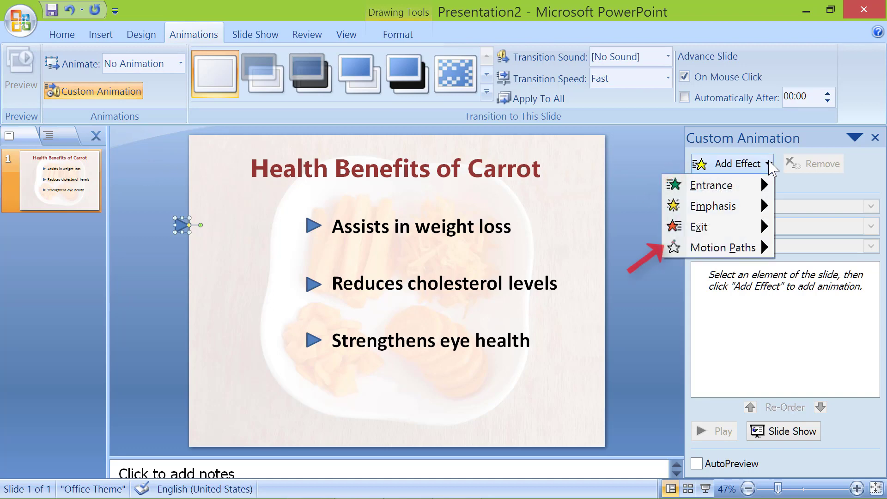
{"action": "mouse_move", "coordinate": [733, 251]}
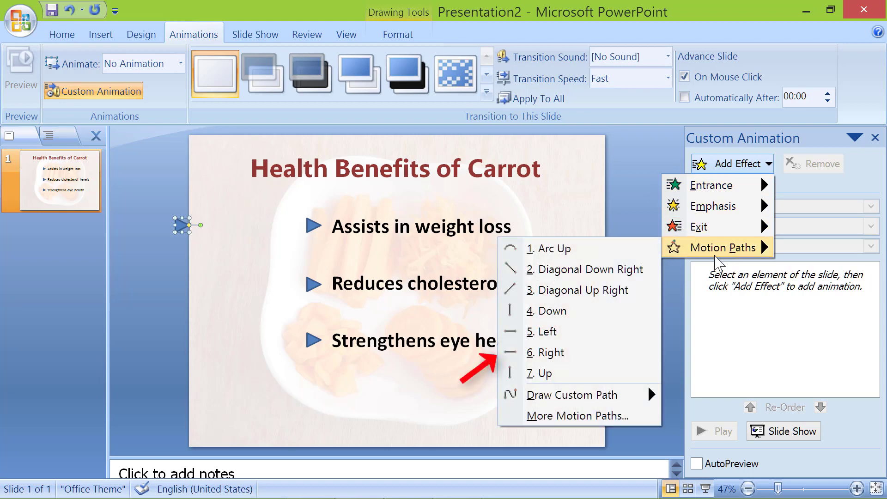
{"action": "left_click", "coordinate": [618, 350]}
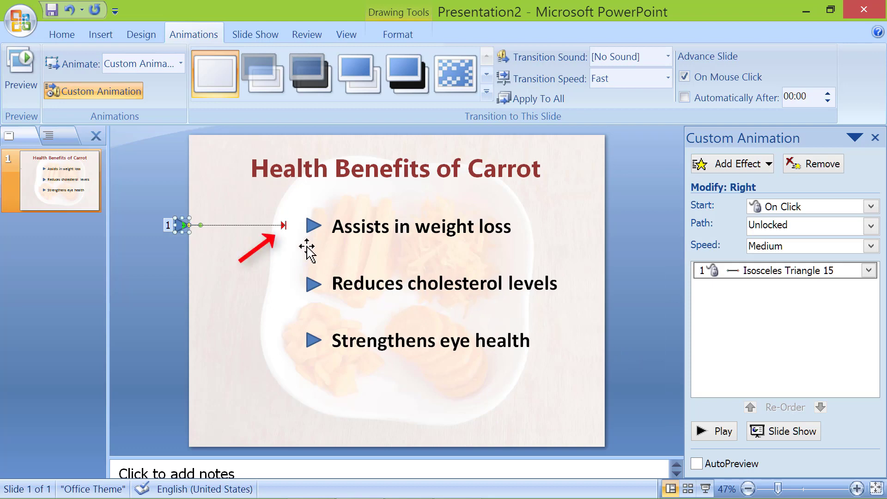
{"action": "left_click", "coordinate": [284, 225]}
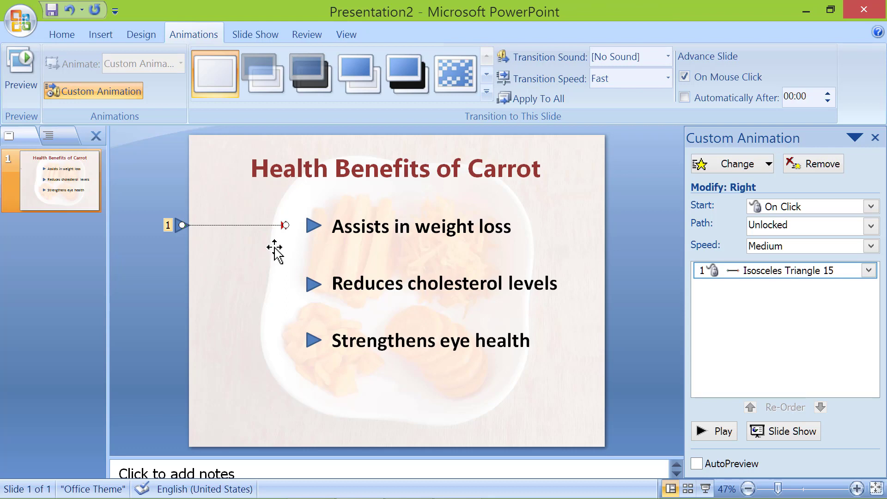
{"action": "left_click_drag", "start_coordinate": [283, 225], "coordinate": [314, 227]}
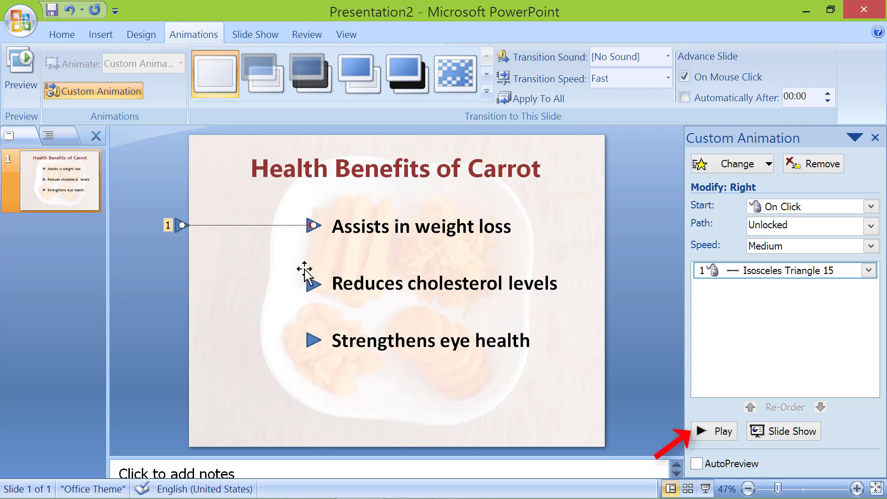
- Add a Down motion path to the first bullet's triangle, ending at 'Reduces cholesterol levels'
{"action": "left_click", "coordinate": [724, 432]}
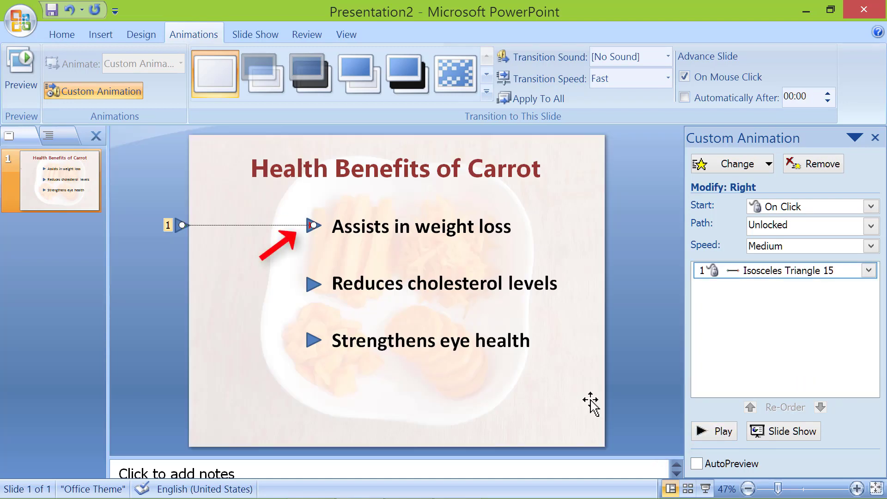
{"action": "left_click", "coordinate": [308, 223]}
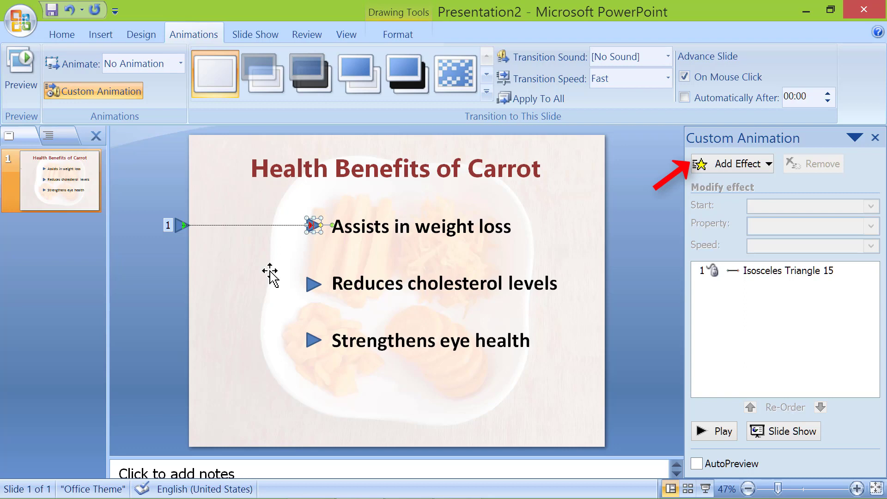
{"action": "left_click", "coordinate": [770, 164]}
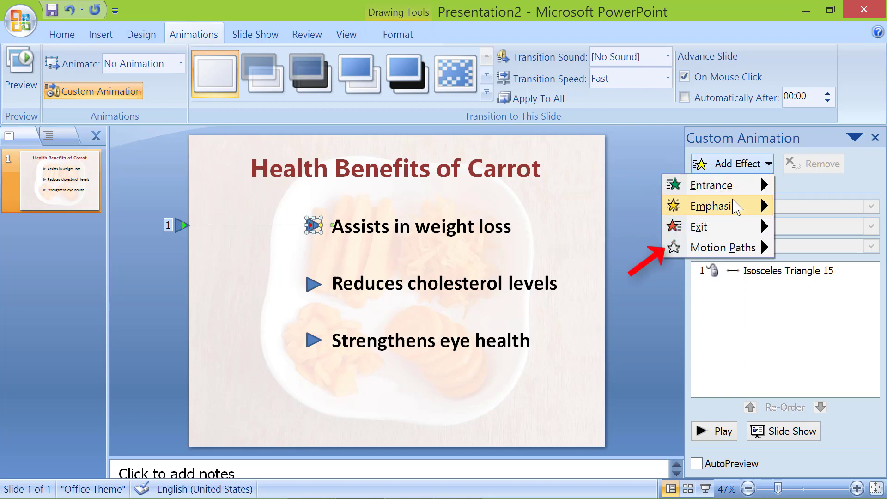
{"action": "mouse_move", "coordinate": [721, 248]}
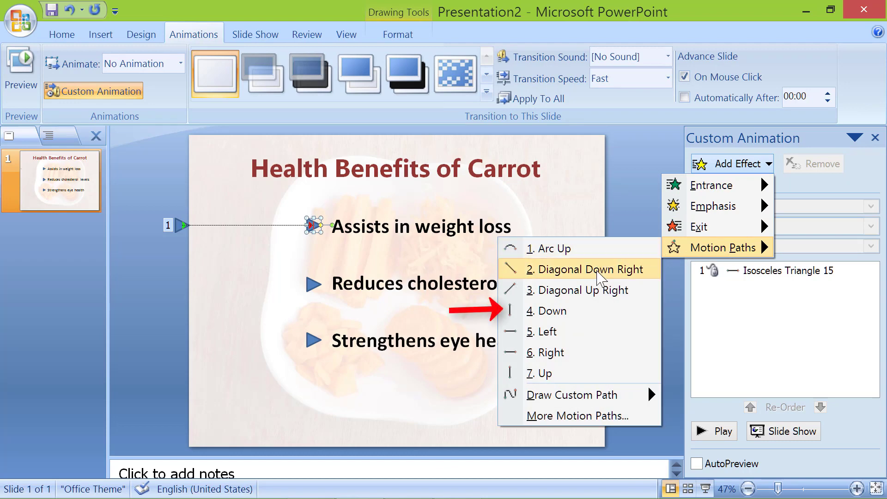
{"action": "left_click", "coordinate": [594, 311]}
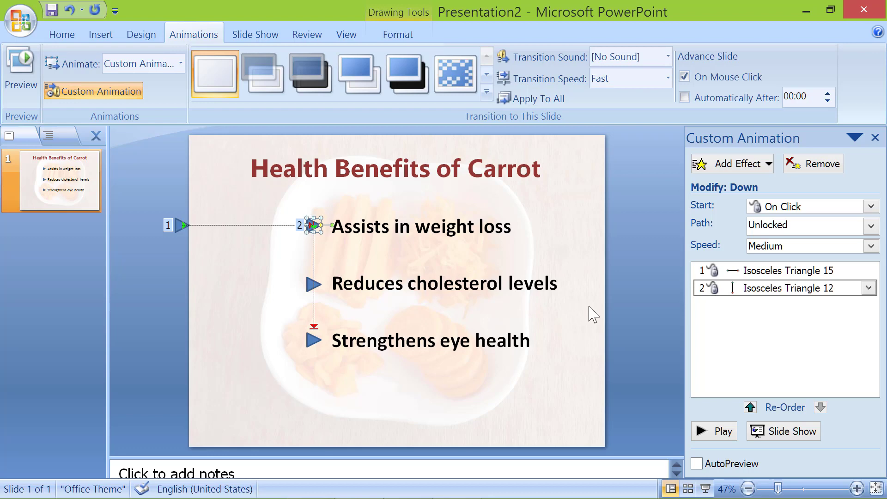
{"action": "left_click", "coordinate": [315, 326]}
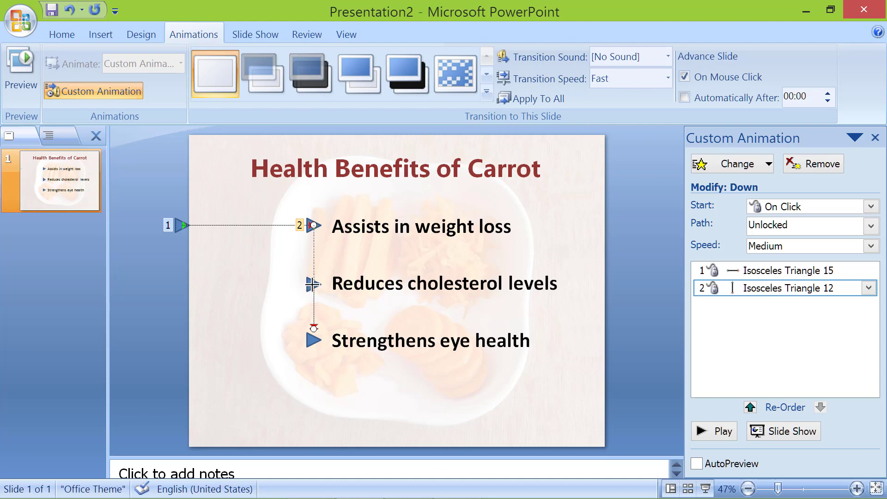
{"action": "key", "text": "ctrl+z"}
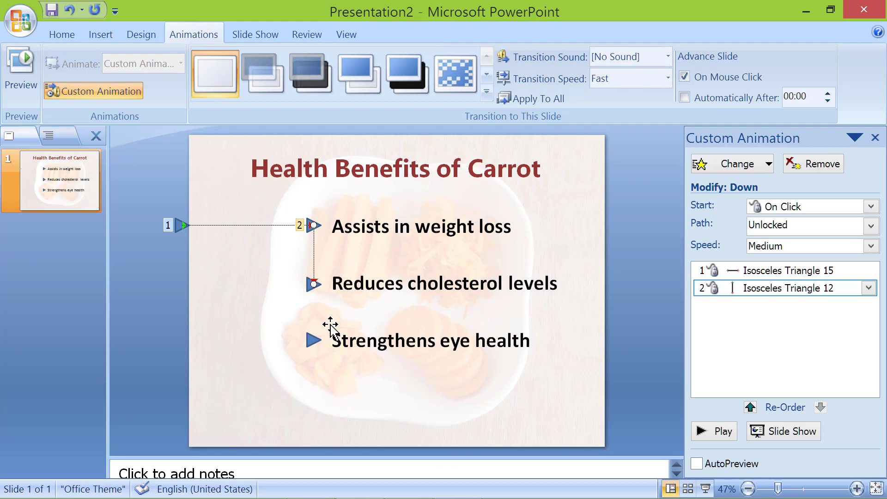
- Give the second triangle a Down path to 'Strengthens eye health' and delete that bullet's triangle
{"action": "left_click", "coordinate": [313, 283]}
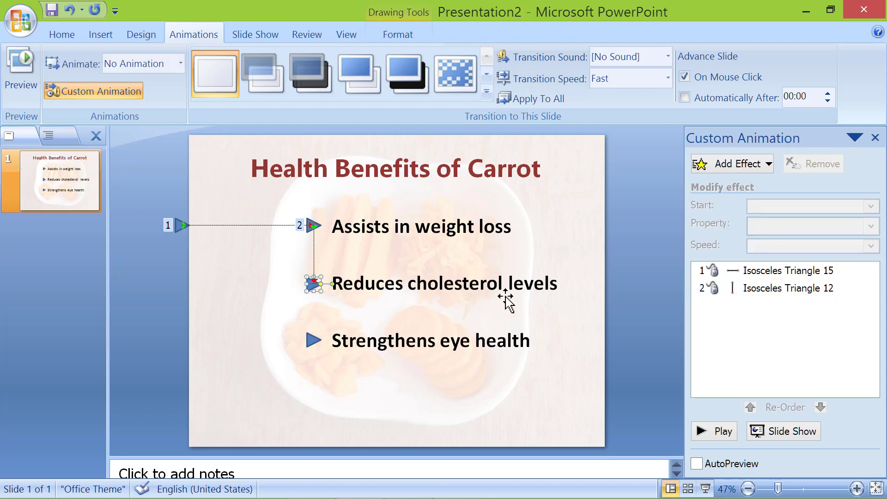
{"action": "left_click", "coordinate": [769, 163]}
{"action": "mouse_move", "coordinate": [721, 247]}
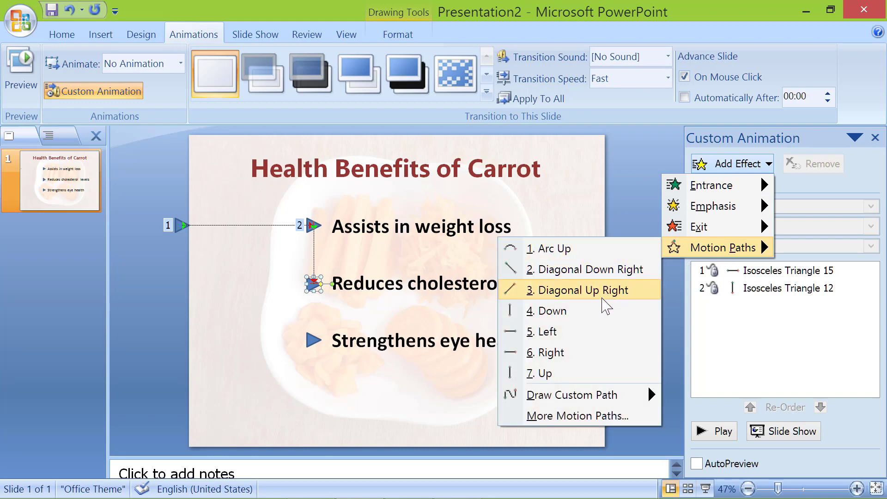
{"action": "left_click", "coordinate": [599, 310]}
{"action": "left_click", "coordinate": [313, 386]}
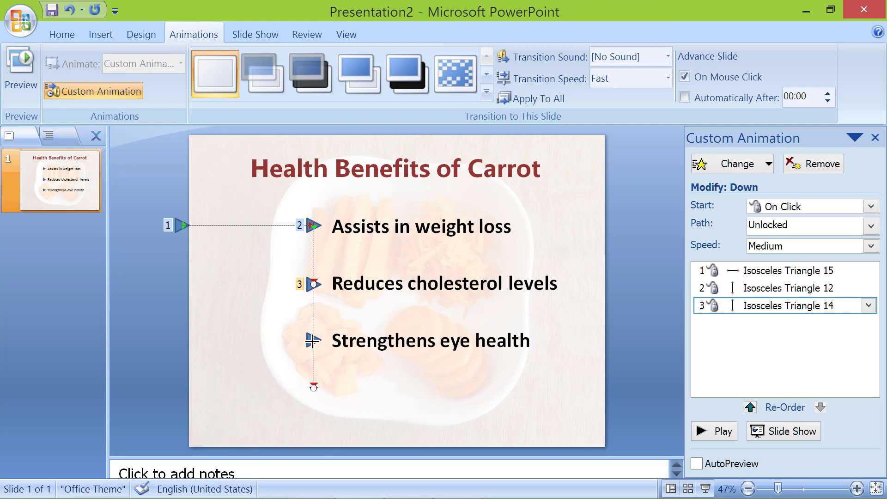
{"action": "left_click_drag", "start_coordinate": [313, 386], "coordinate": [313, 340]}
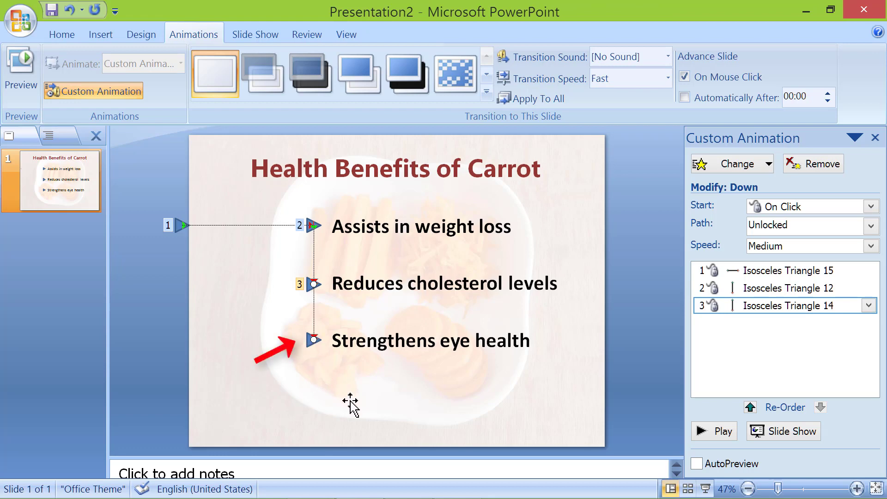
{"action": "left_click", "coordinate": [309, 346]}
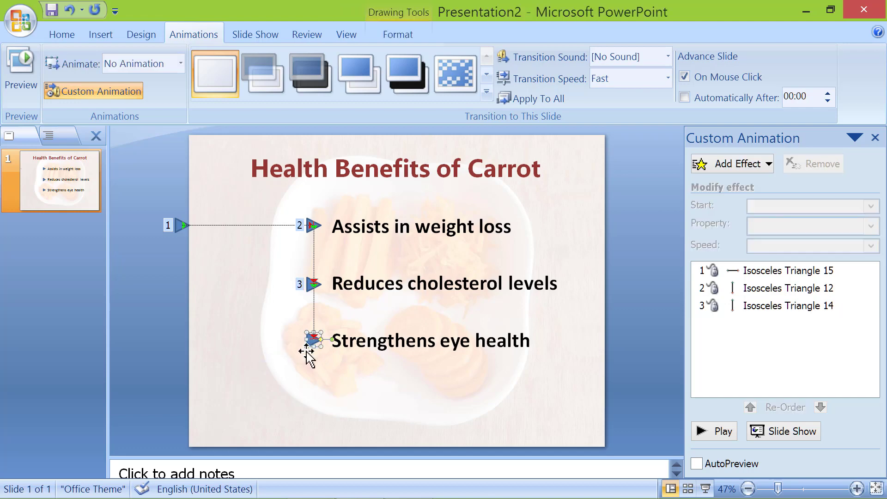
{"action": "key", "text": "Delete"}
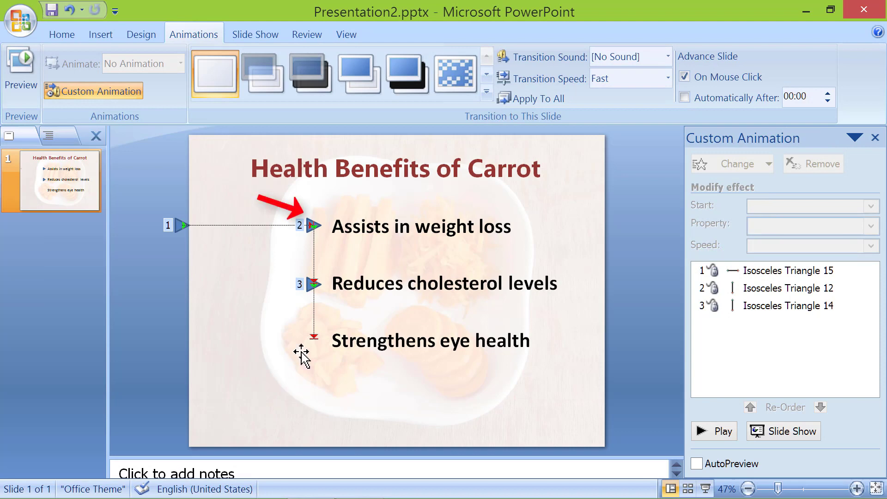
- Add an After Previous Appear entrance to the first bullet's triangle, moved to position two
{"action": "left_click", "coordinate": [314, 226]}
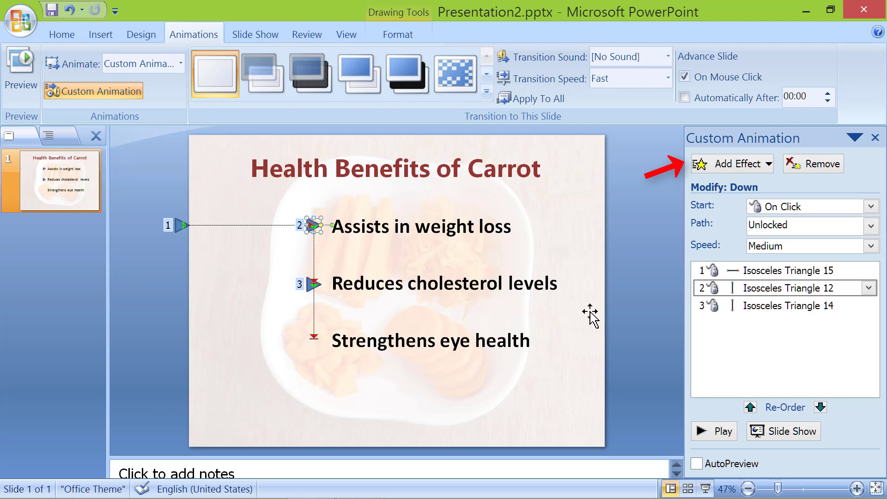
{"action": "left_click", "coordinate": [768, 165]}
{"action": "mouse_move", "coordinate": [742, 187]}
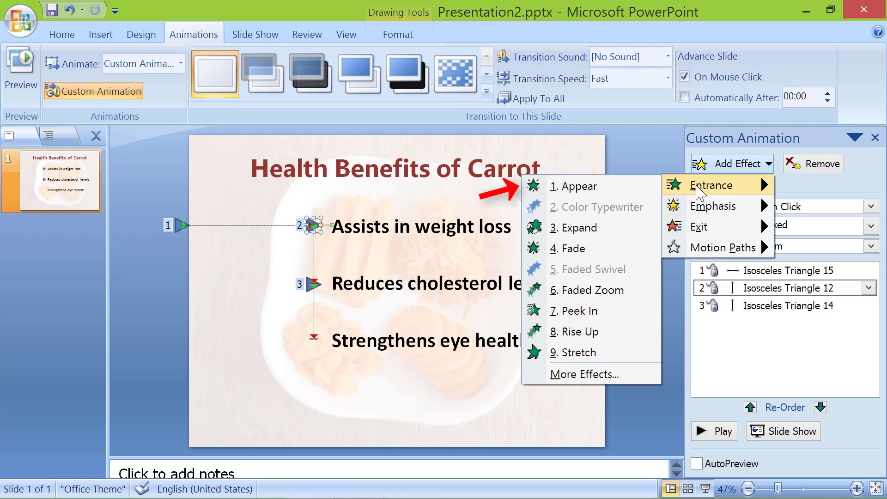
{"action": "left_click", "coordinate": [647, 189]}
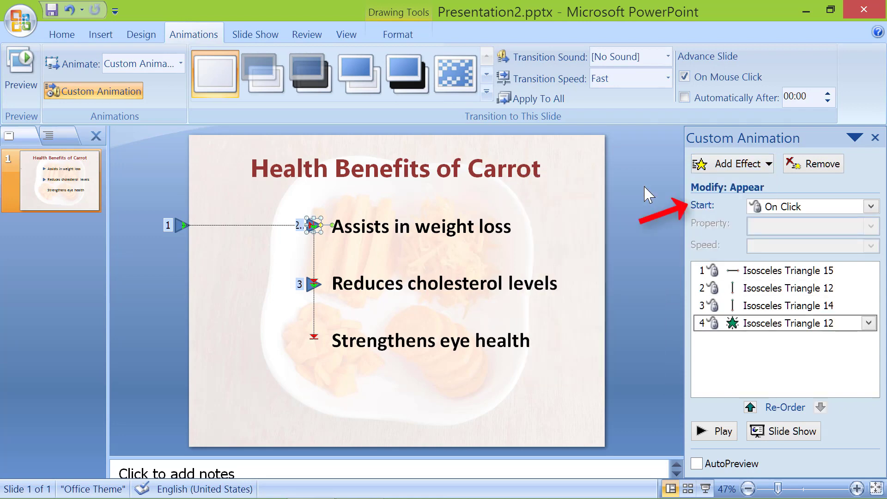
{"action": "left_click", "coordinate": [871, 207]}
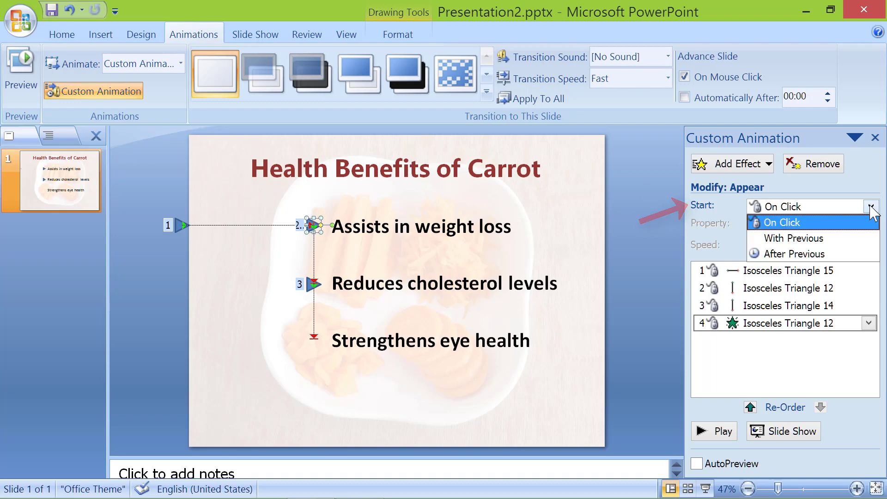
{"action": "left_click", "coordinate": [848, 258]}
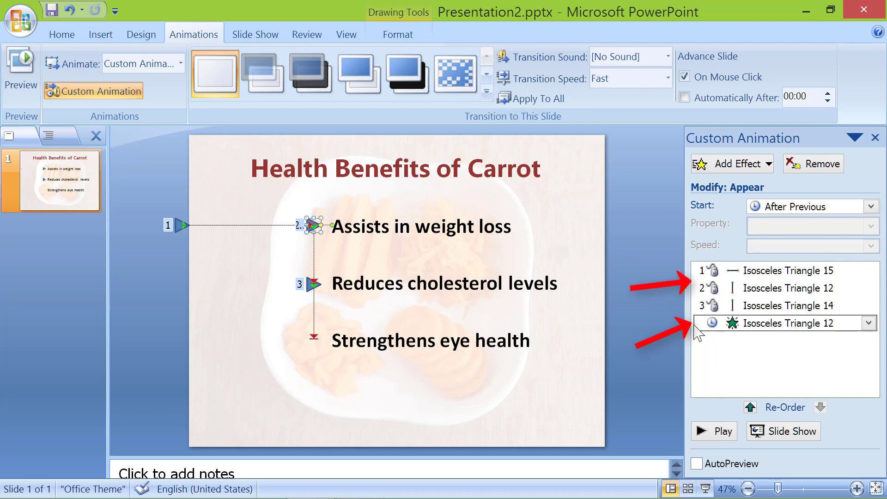
{"action": "left_click_drag", "start_coordinate": [745, 323], "coordinate": [751, 288]}
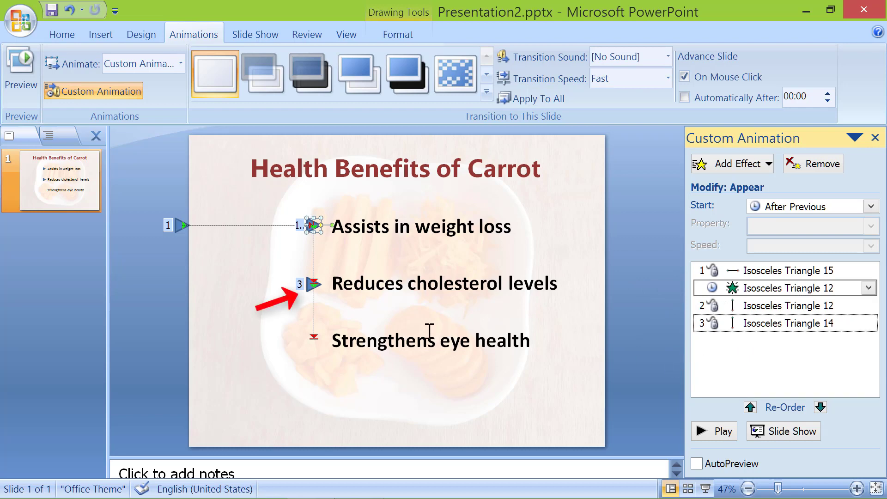
- Add an After Previous Appear entrance to the second bullet's triangle, placed before its Down path
{"action": "left_click", "coordinate": [321, 288]}
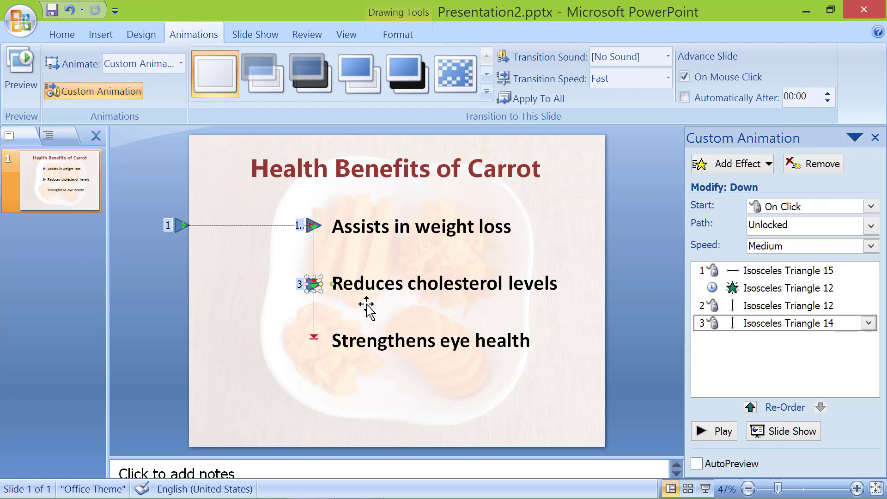
{"action": "left_click", "coordinate": [765, 164]}
{"action": "mouse_move", "coordinate": [751, 190]}
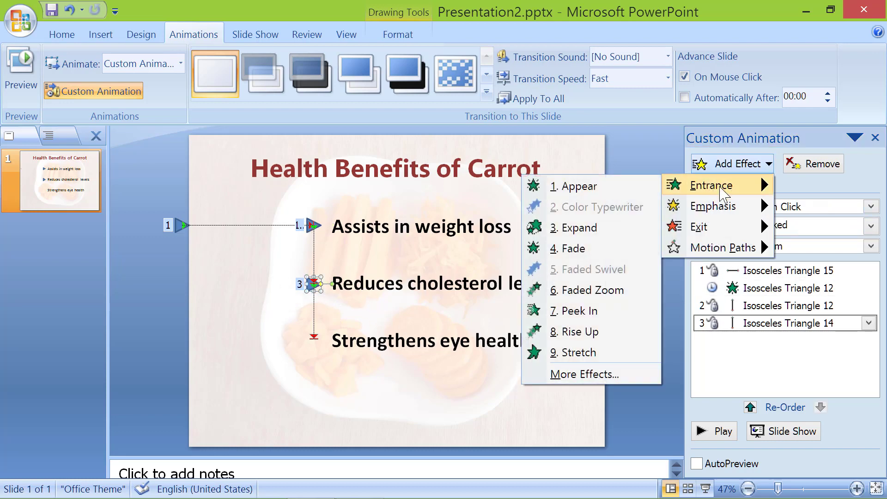
{"action": "left_click", "coordinate": [573, 186]}
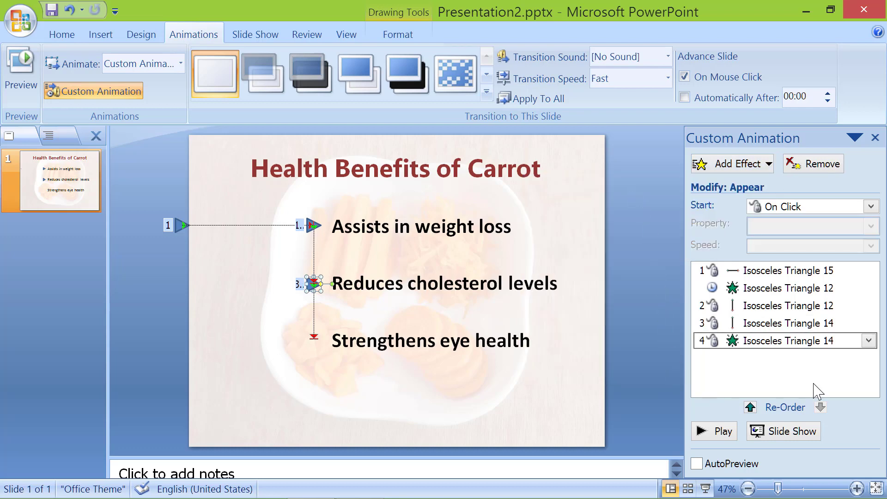
{"action": "left_click", "coordinate": [868, 340]}
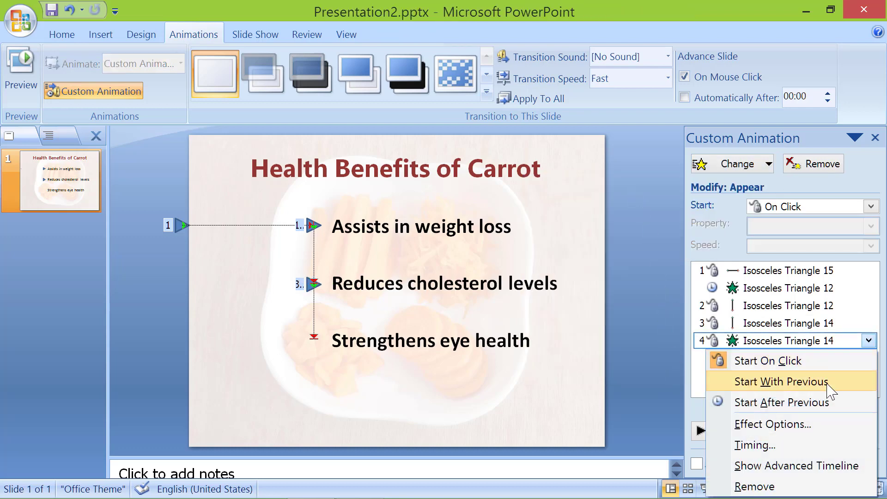
{"action": "left_click", "coordinate": [828, 402]}
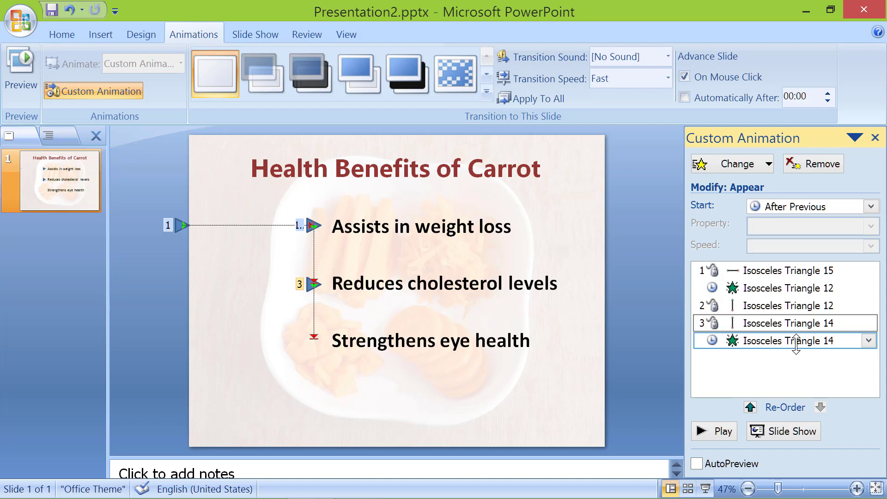
{"action": "left_click_drag", "start_coordinate": [798, 340], "coordinate": [795, 323]}
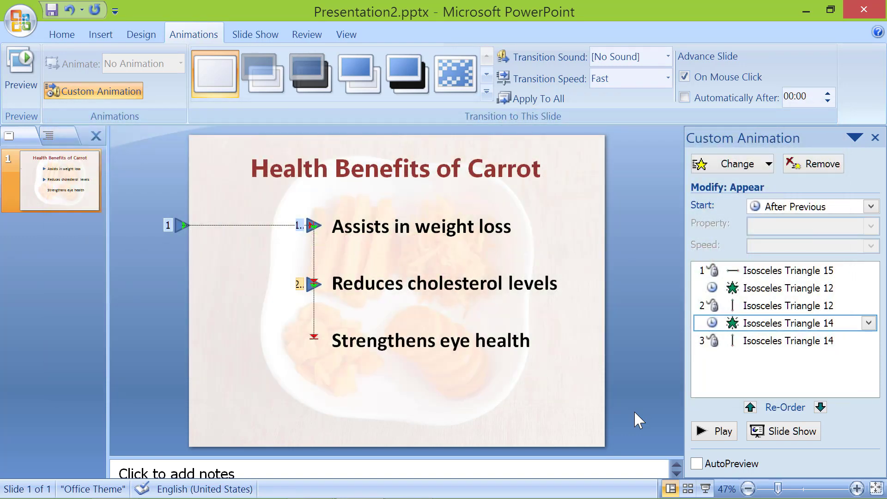
{"action": "left_click", "coordinate": [480, 229]}
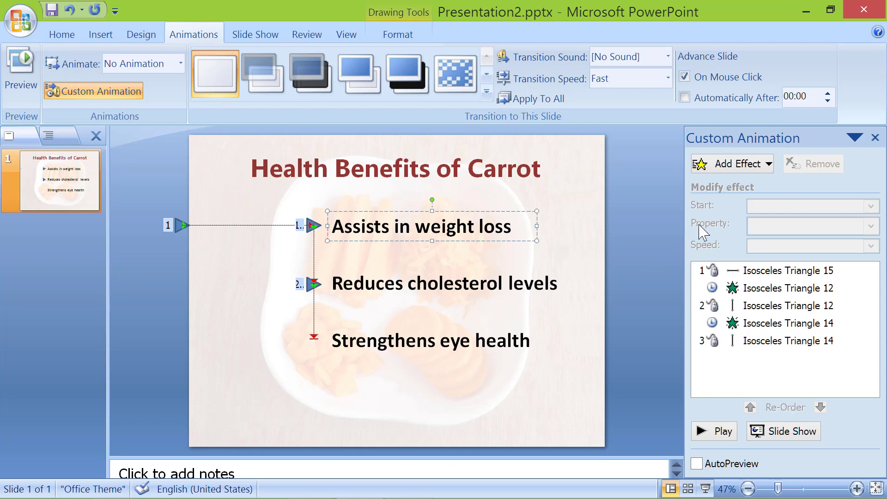
- Give the 'Assists in weight loss' text Appear and Fade entrances, both After Previous, after the first path
{"action": "left_click", "coordinate": [771, 165]}
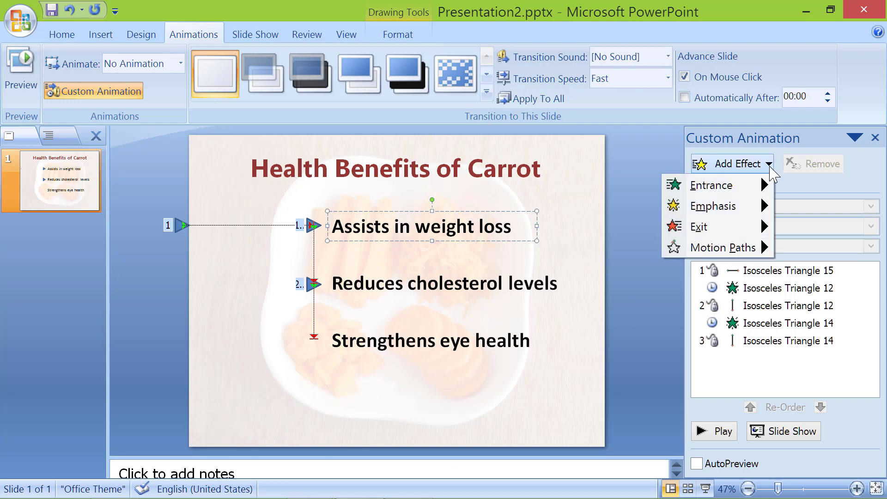
{"action": "mouse_move", "coordinate": [740, 187]}
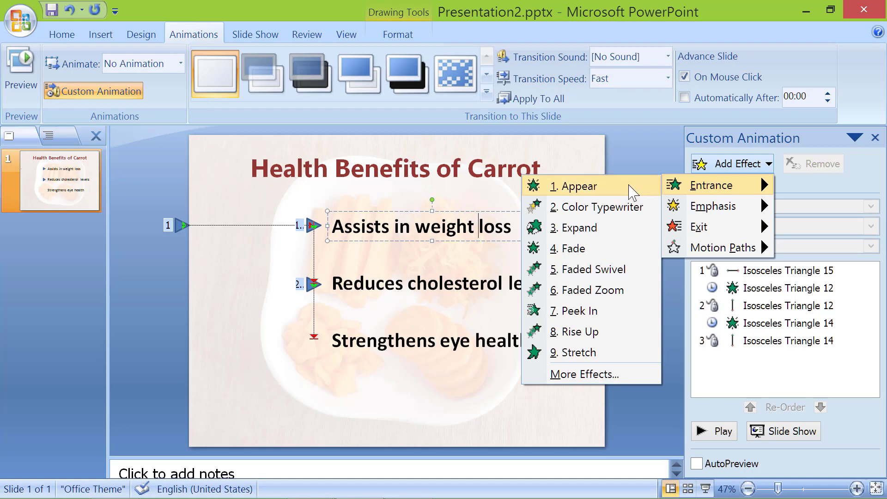
{"action": "left_click", "coordinate": [573, 186]}
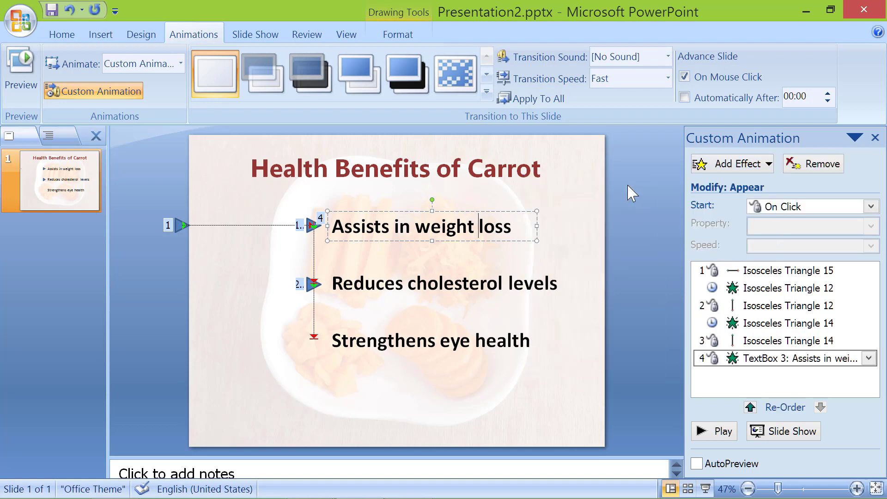
{"action": "left_click", "coordinate": [752, 166]}
{"action": "mouse_move", "coordinate": [752, 189]}
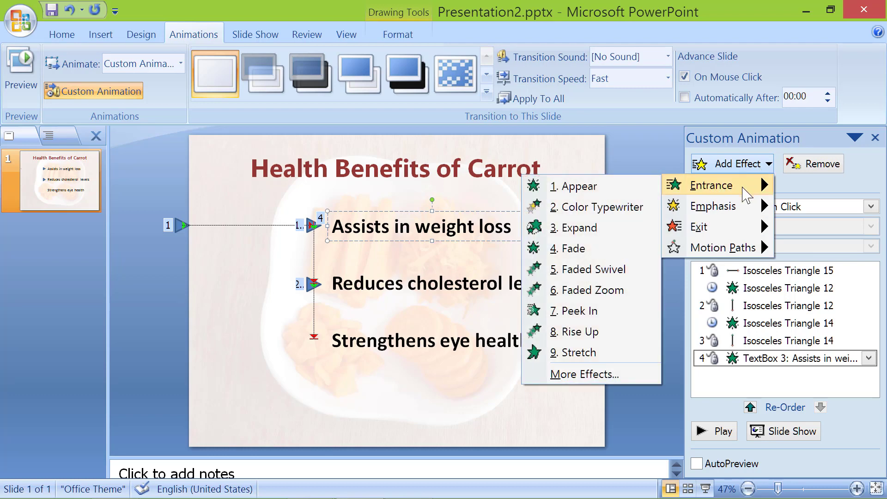
{"action": "left_click", "coordinate": [639, 251]}
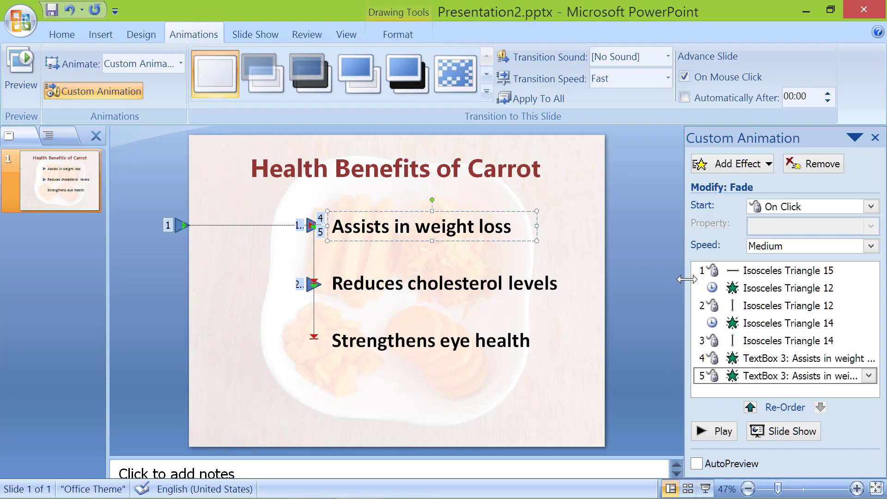
{"action": "left_click", "coordinate": [773, 358], "text": "ctrl"}
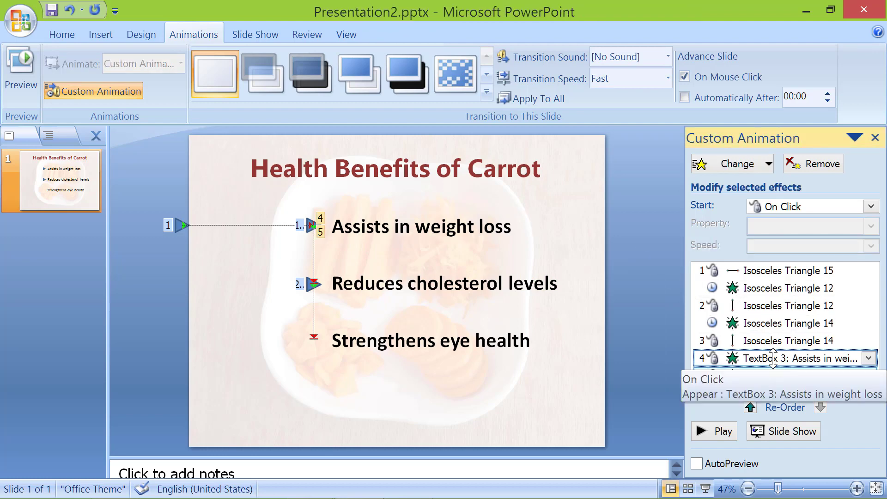
{"action": "left_click", "coordinate": [871, 207]}
{"action": "left_click", "coordinate": [844, 254]}
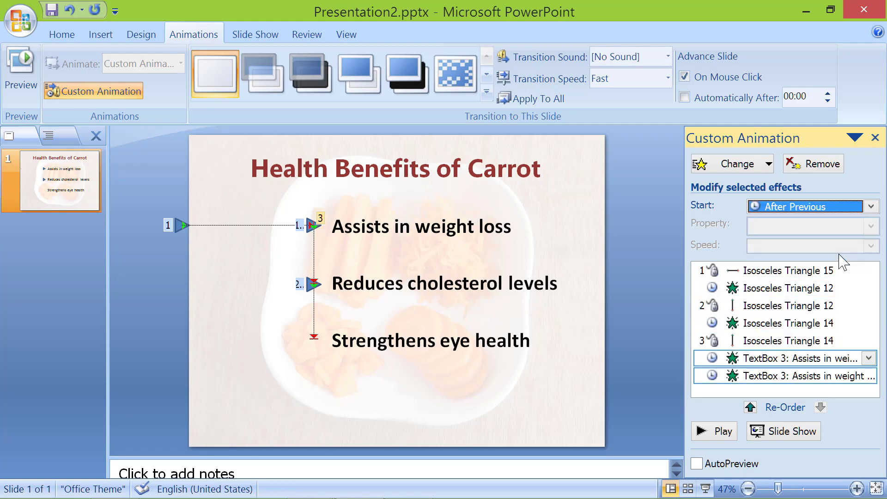
{"action": "left_click_drag", "start_coordinate": [791, 358], "coordinate": [794, 286]}
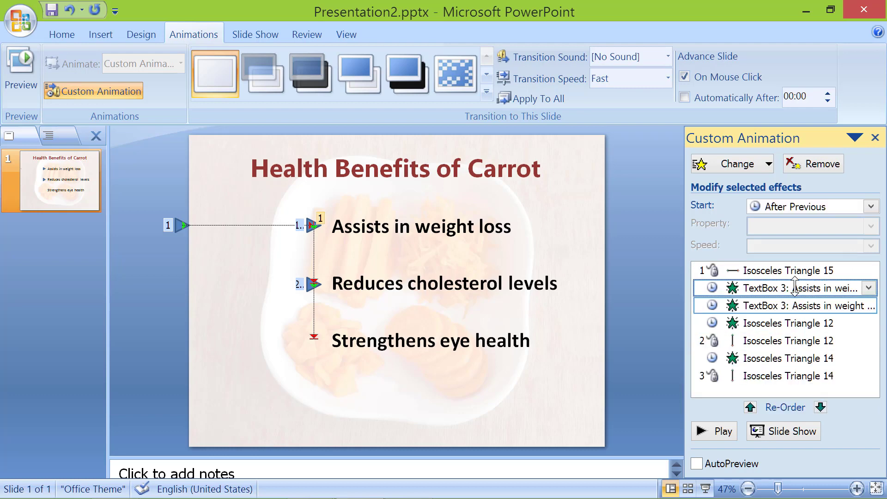